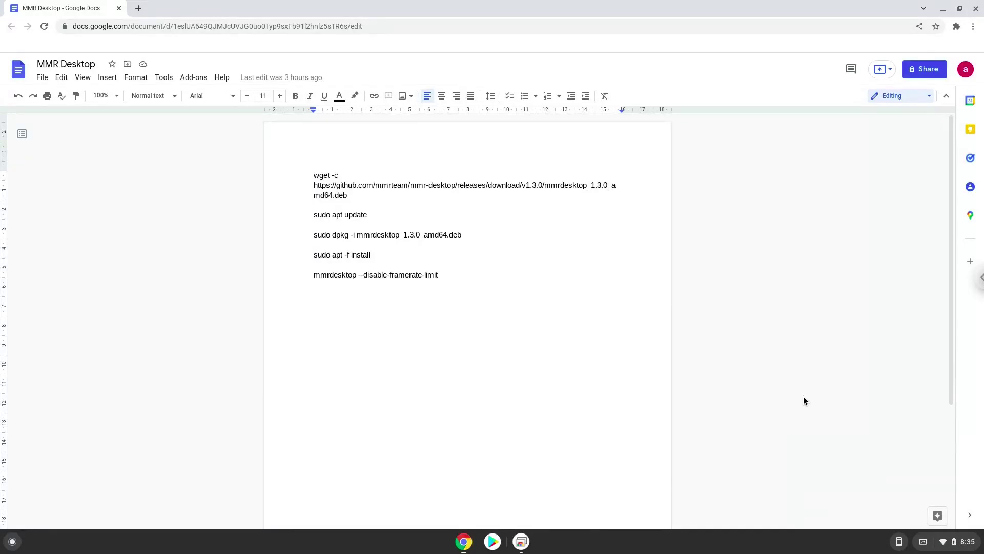
Step: Open the ChromeOS Settings app from the quick settings panel
click(933, 547)
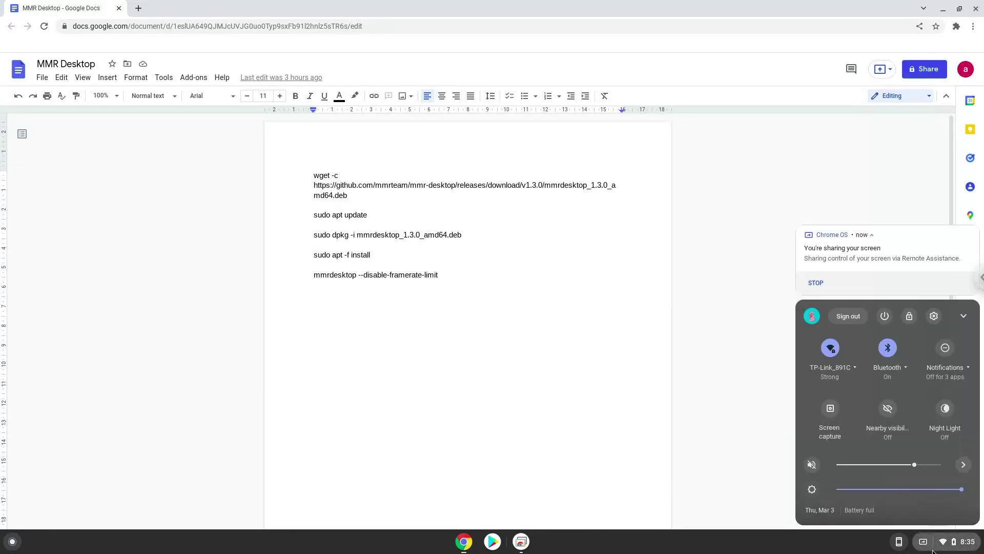
click(933, 315)
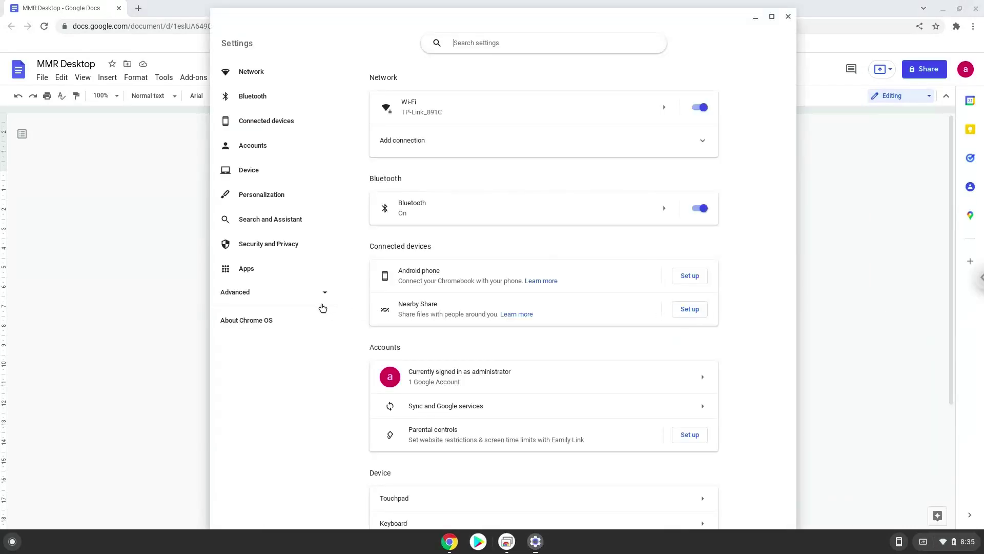
Step: Go to the Developers section under Advanced in the Settings sidebar
click(275, 297)
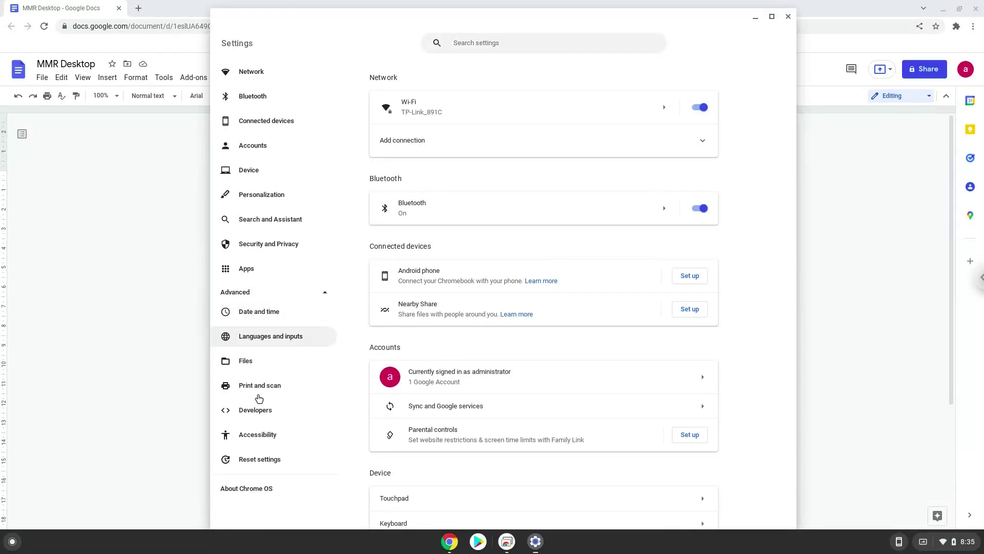
click(258, 413)
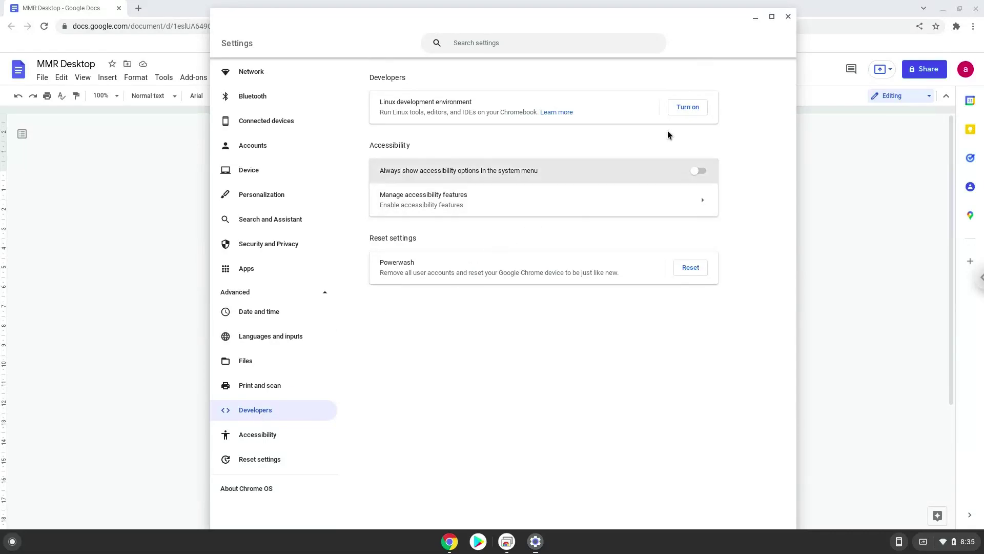
Step: Install the Linux development environment with the recommended disk size, then close the Terminal it opens
click(680, 110)
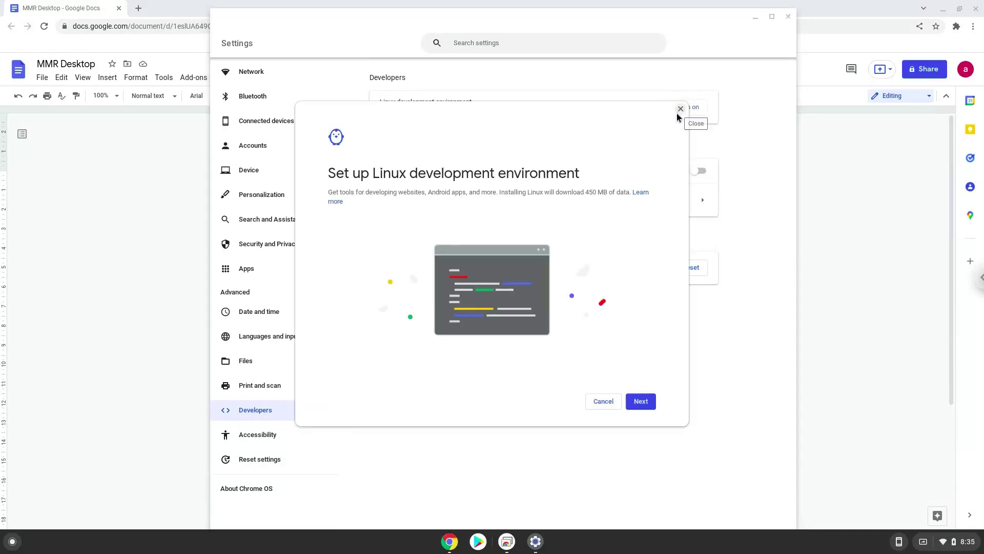
click(640, 401)
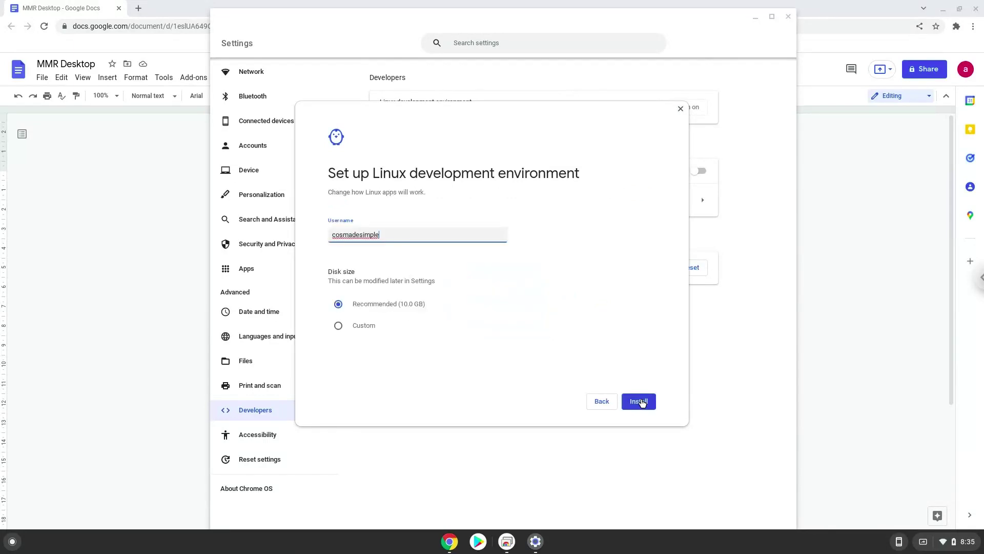
click(642, 402)
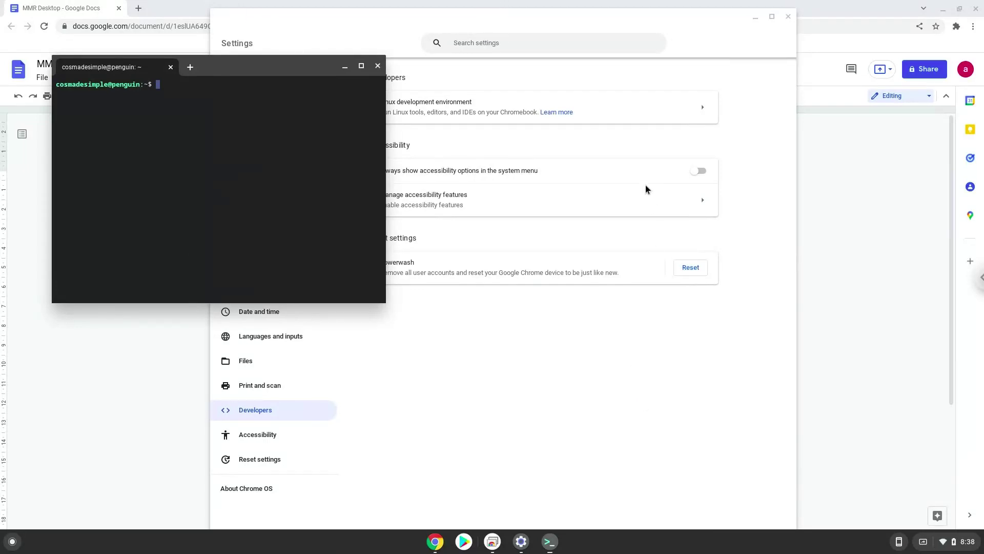
click(377, 67)
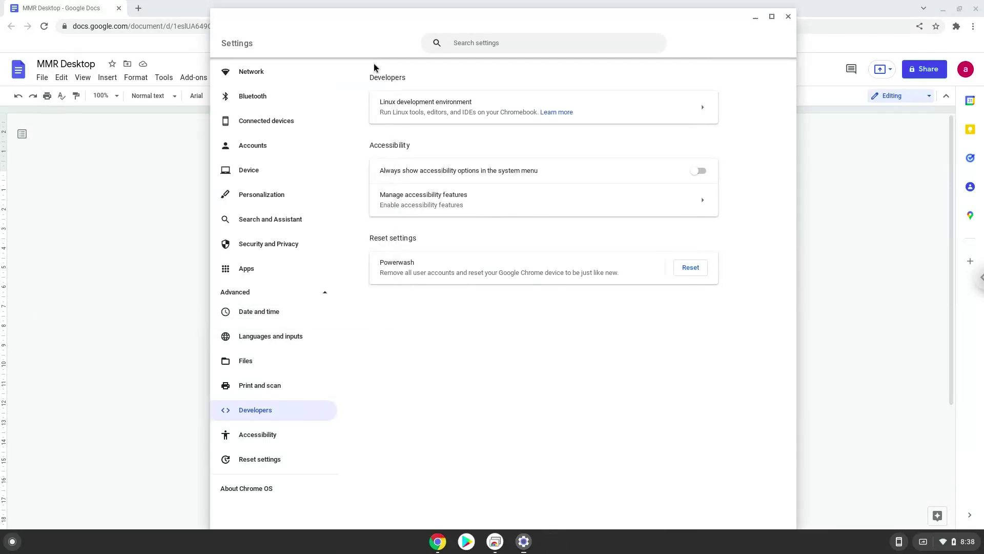
Step: Close Settings and copy the wget command for mmrdesktop_1.3.0_amd64.deb from the Doc
click(788, 17)
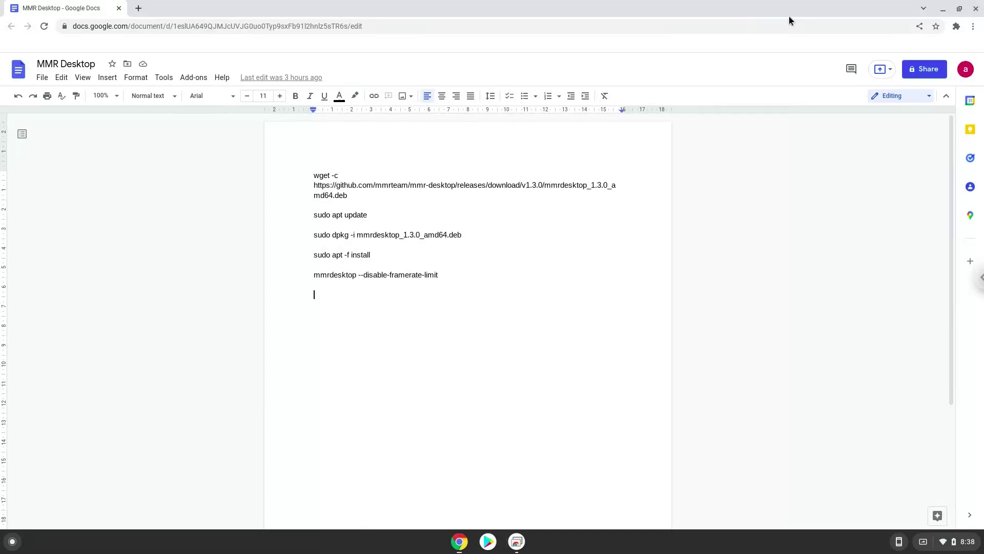
triple_click(441, 187)
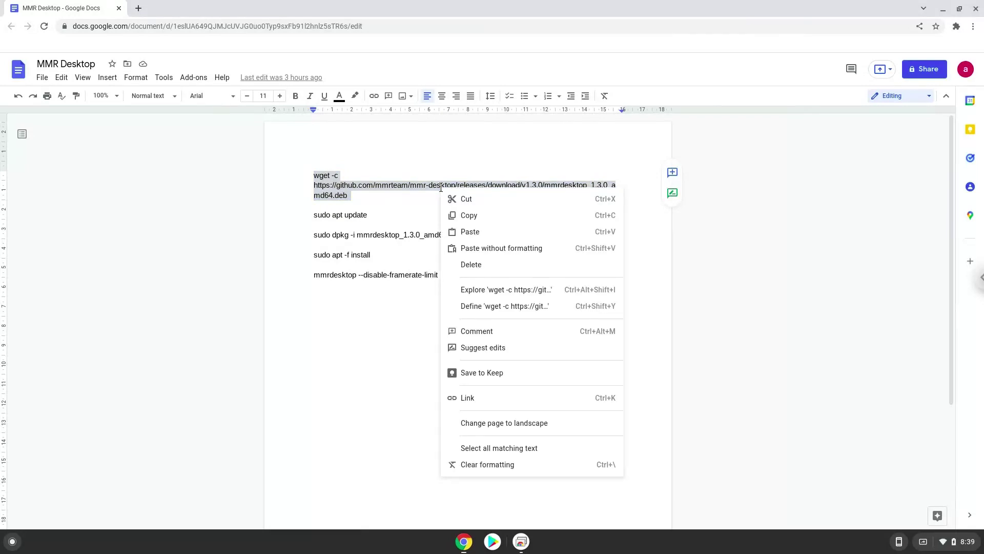
right_click(442, 189)
click(464, 215)
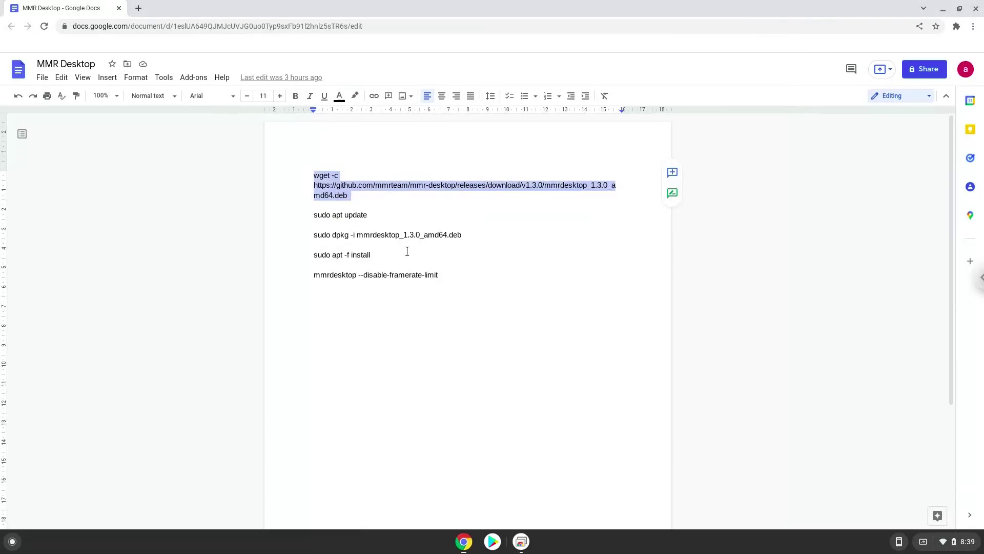
Step: Launch the Terminal app by searching 'ter' in the launcher
click(2, 547)
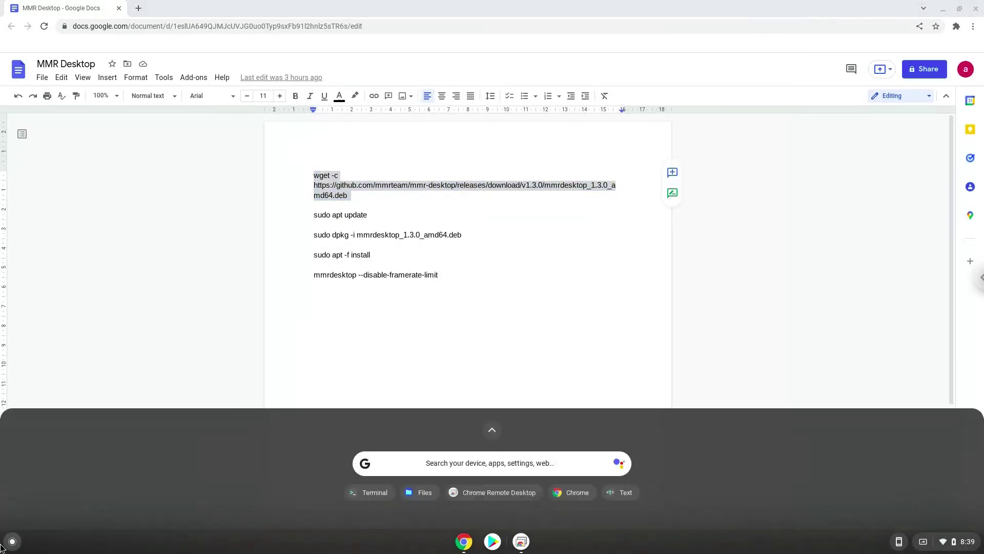
text(ter)
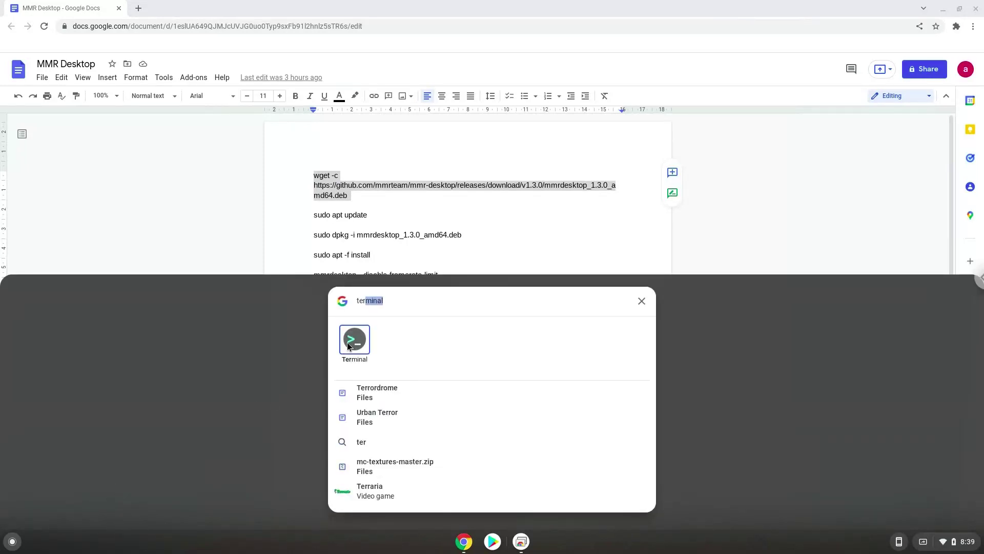
click(348, 344)
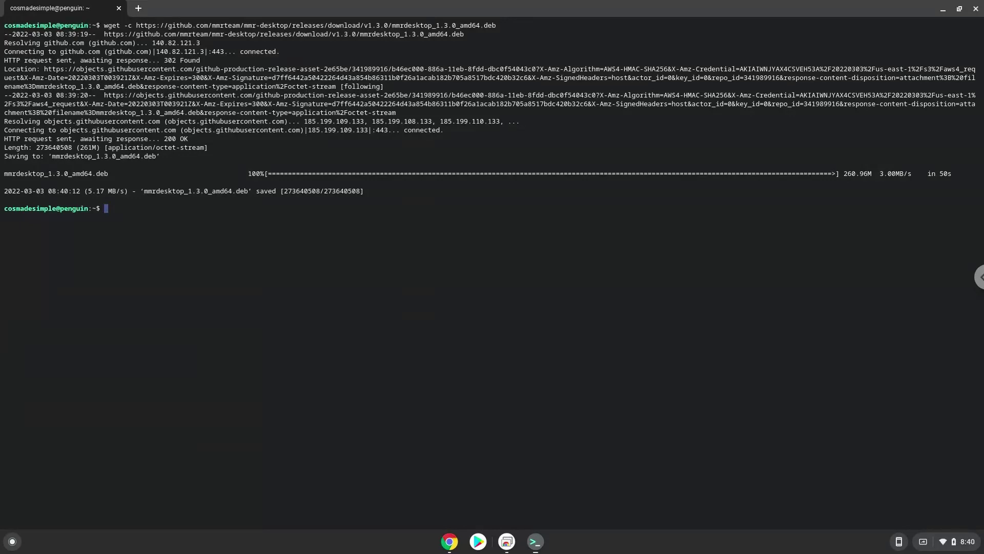
Step: Copy 'sudo apt update' from the Doc and run it in the Terminal
click(449, 542)
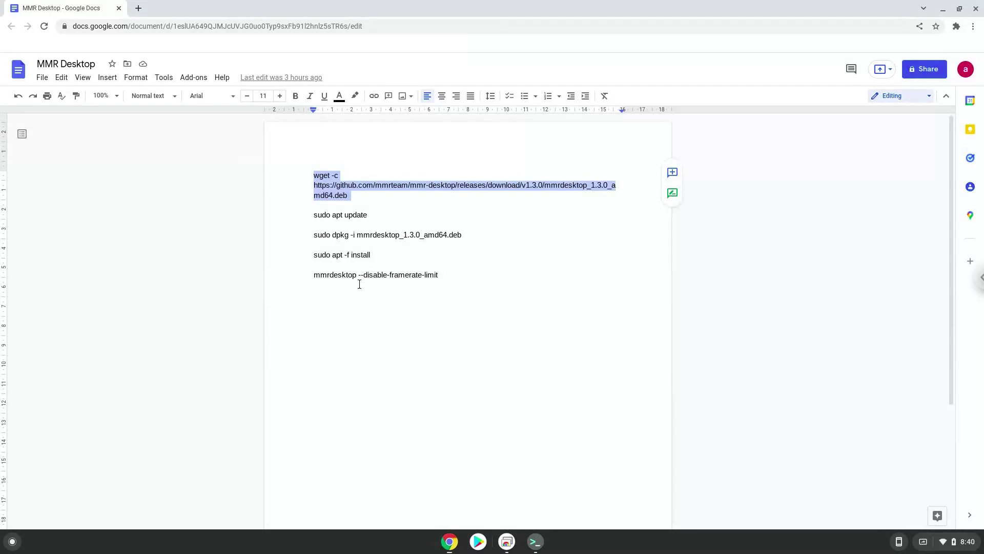
triple_click(344, 216)
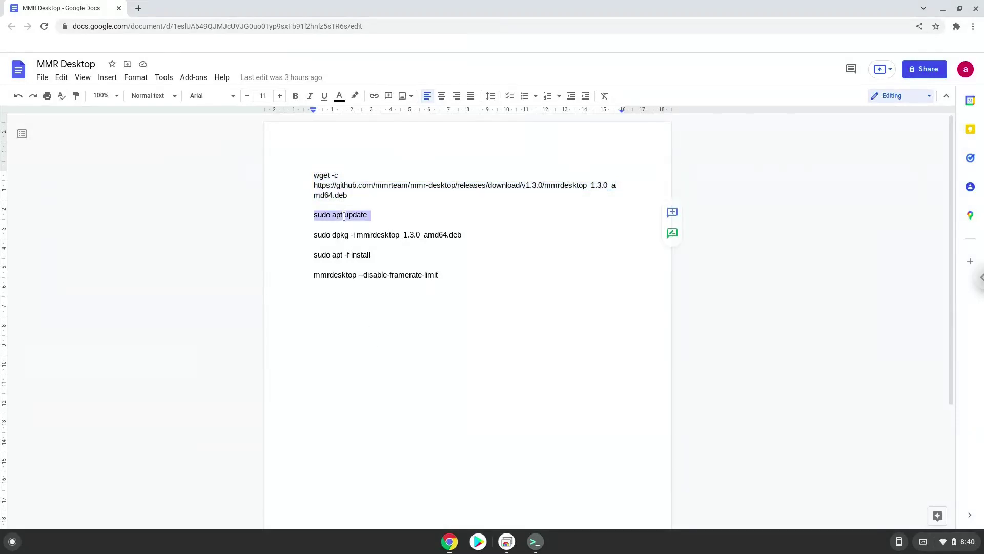
right_click(343, 215)
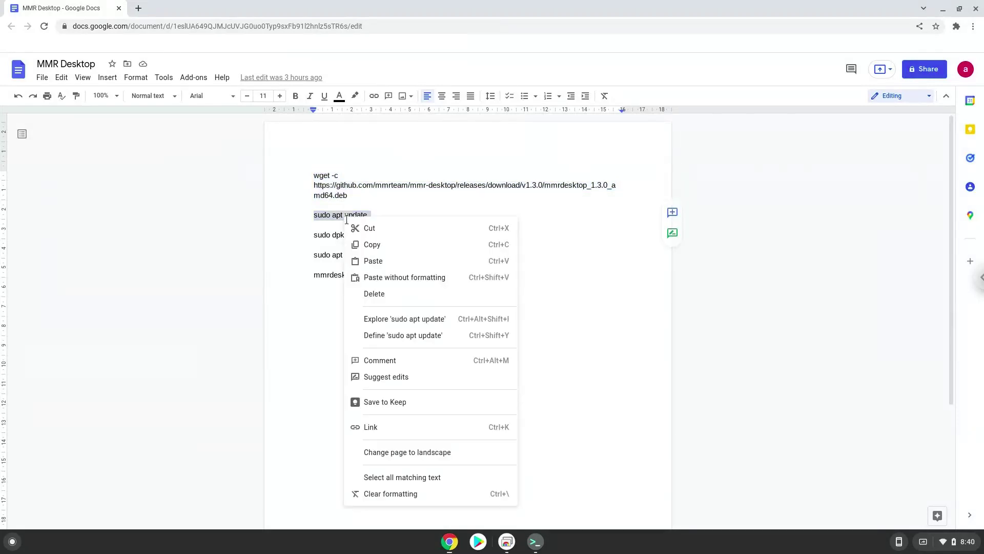
click(376, 244)
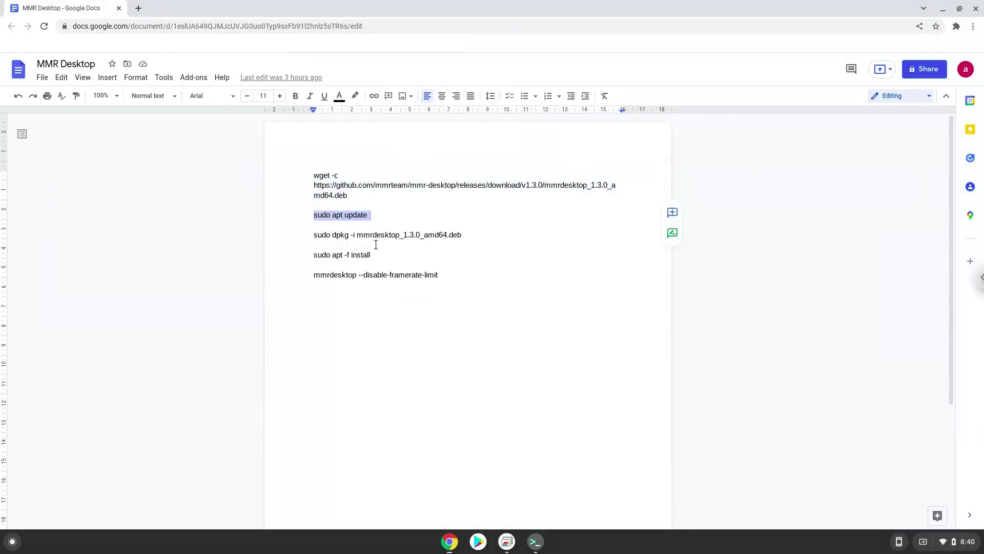
click(535, 542)
right_click(354, 304)
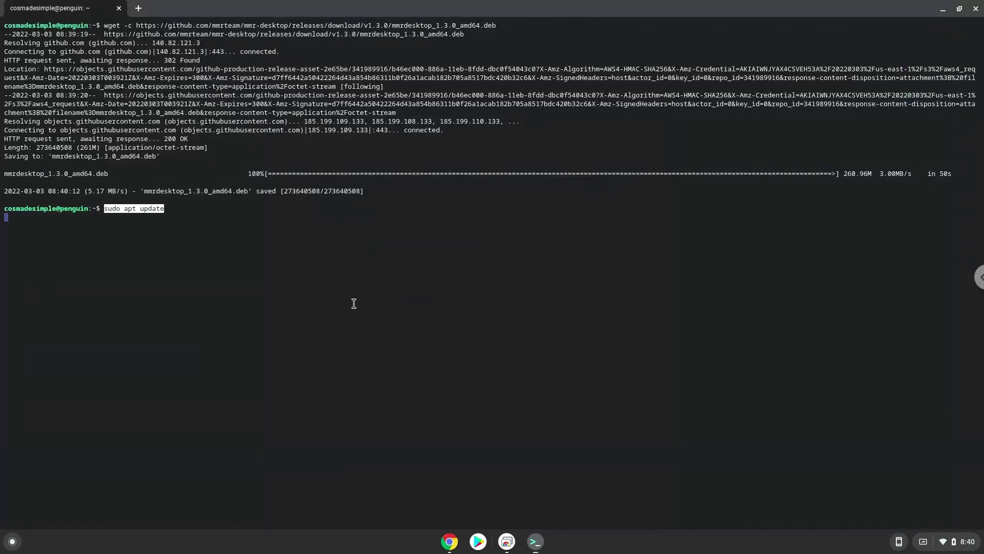
key(Return)
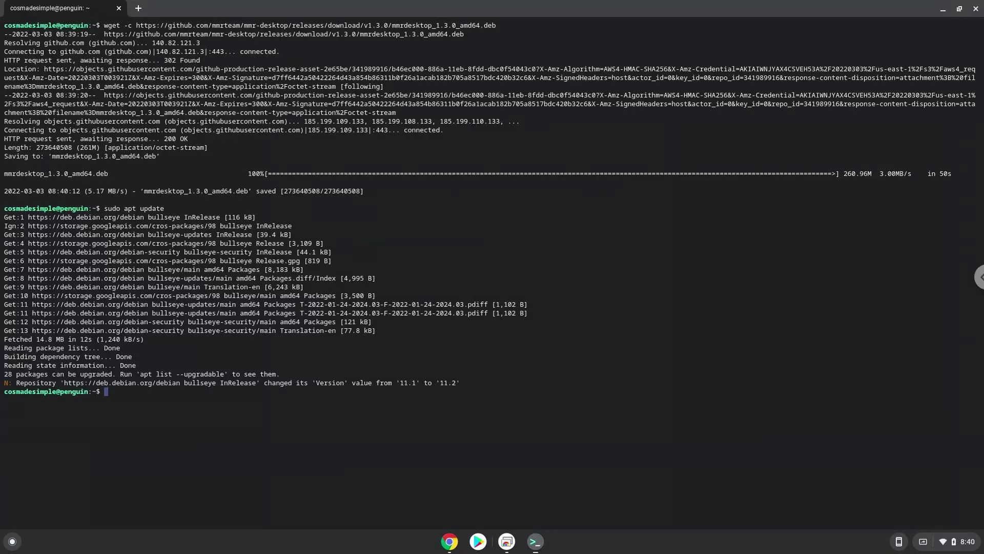
Step: Copy 'sudo dpkg -i mmrdesktop_1.3.0_amd64.deb' from the Doc and run it in the Terminal
click(443, 548)
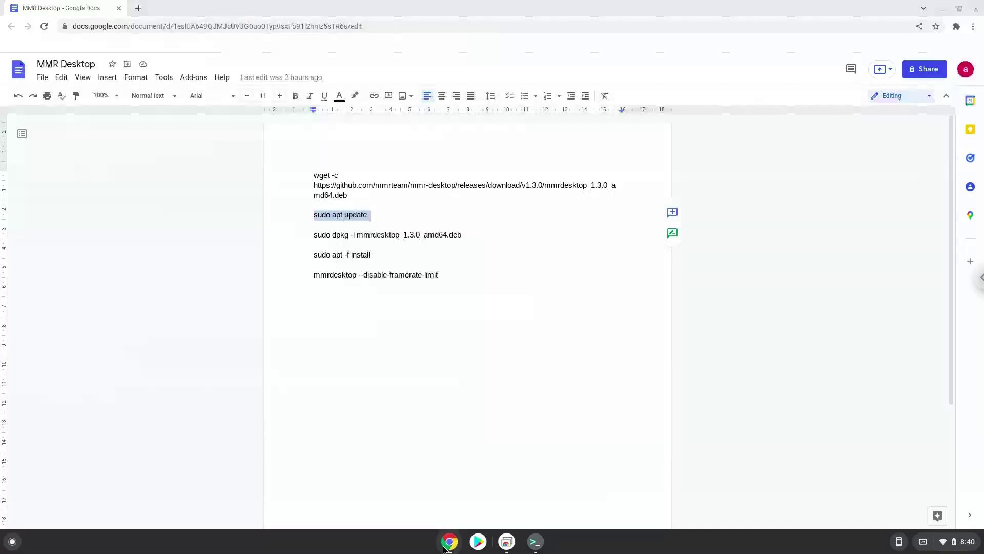
triple_click(383, 237)
right_click(383, 237)
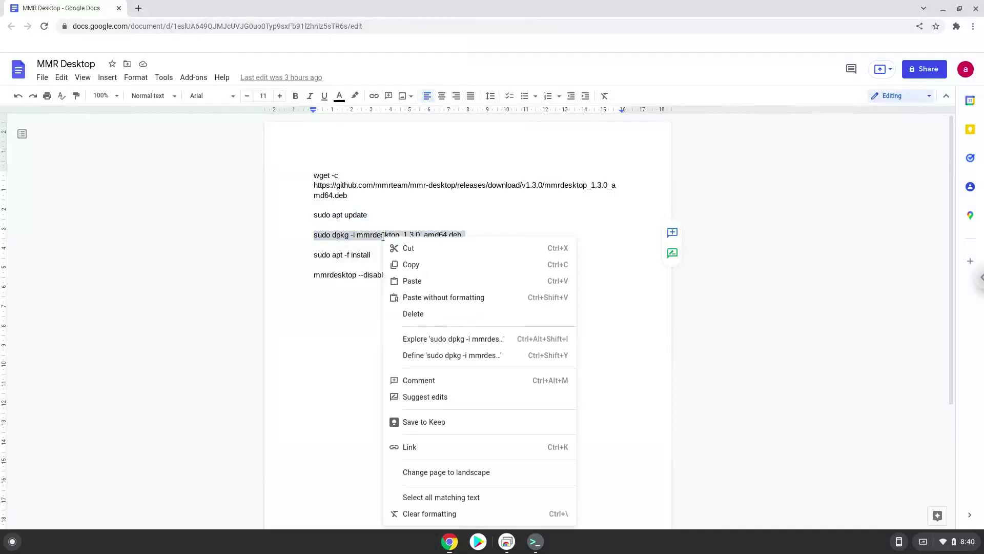
click(409, 264)
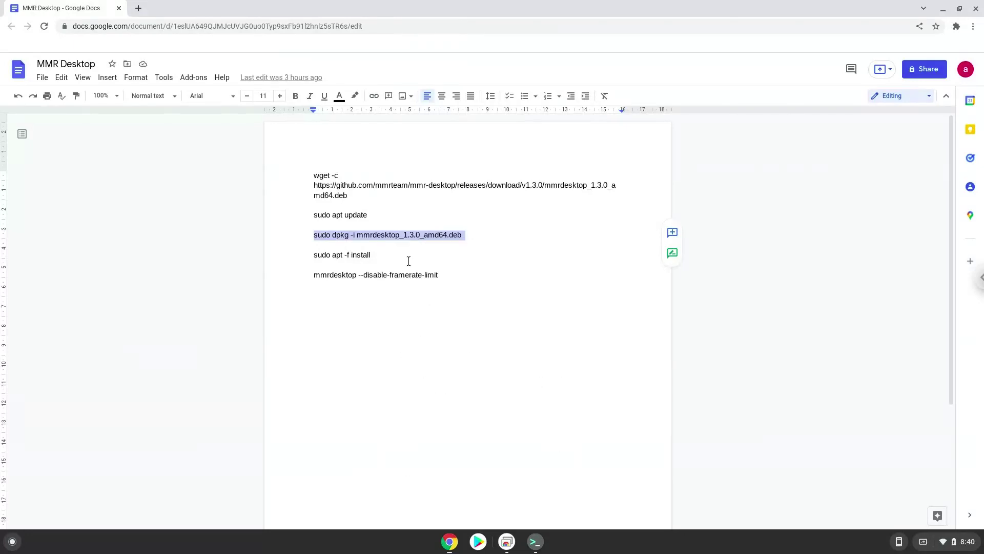
click(534, 541)
key(ctrl+shift+v)
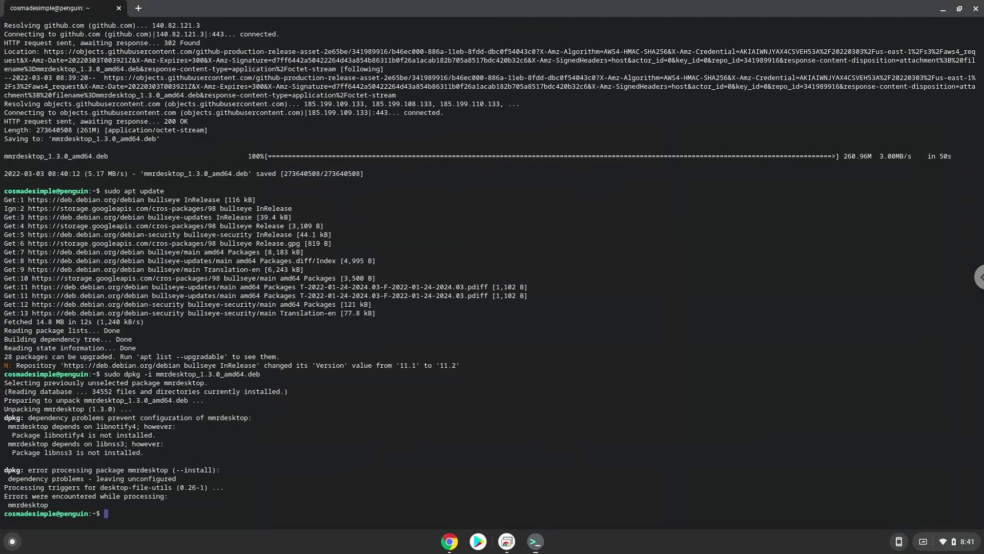
Step: Run 'sudo apt -f install' from the Doc in the Terminal and accept the extra packages
click(449, 542)
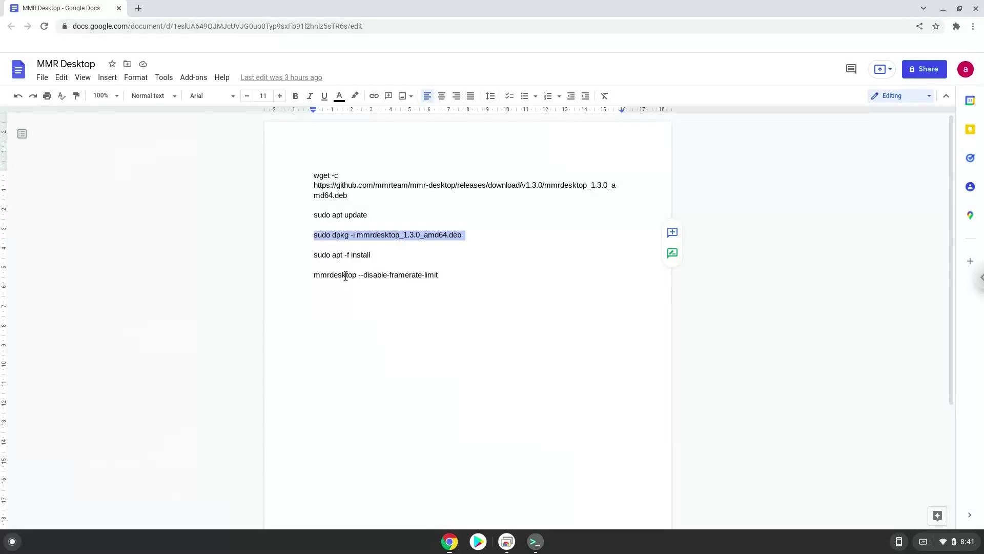
triple_click(338, 255)
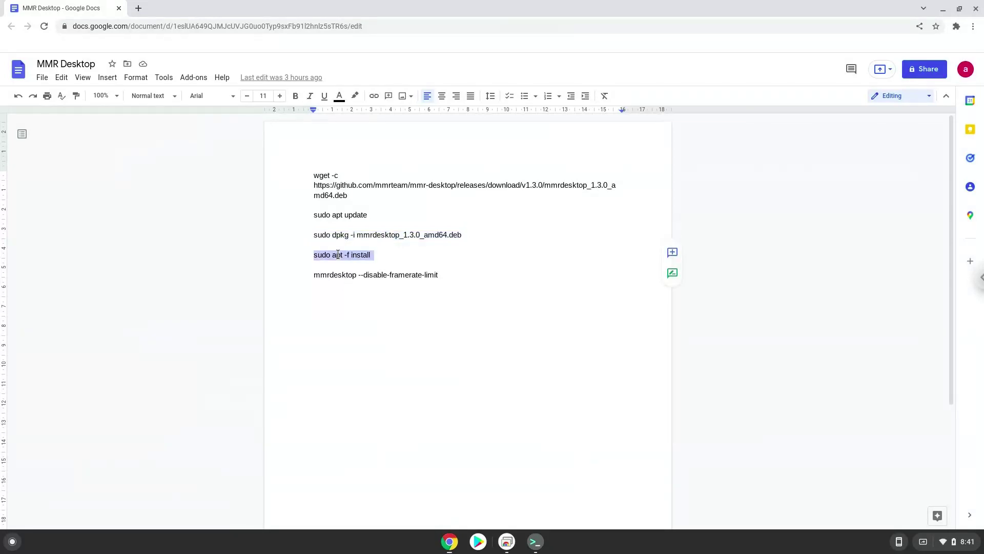
right_click(338, 254)
click(360, 269)
click(536, 541)
key(ctrl+shift+v)
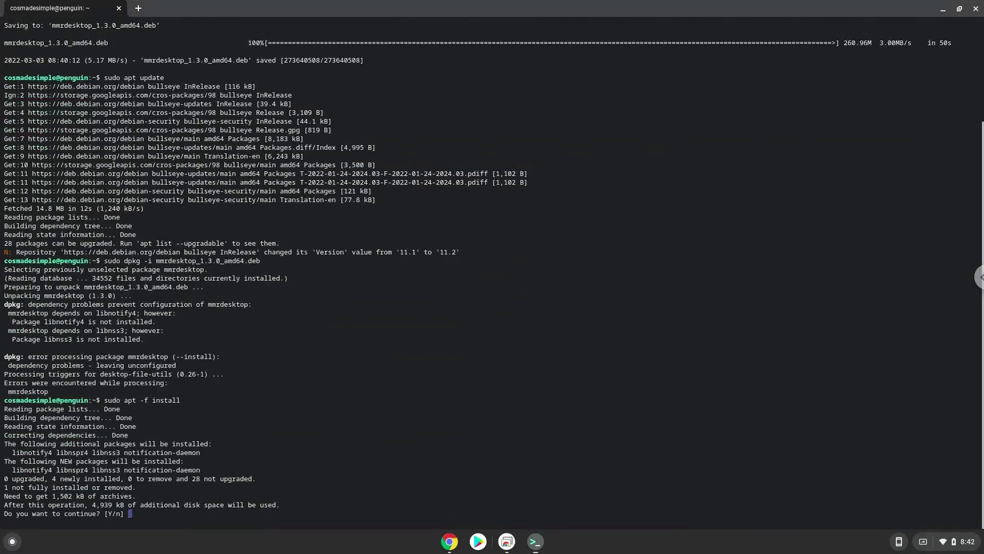
key(Return)
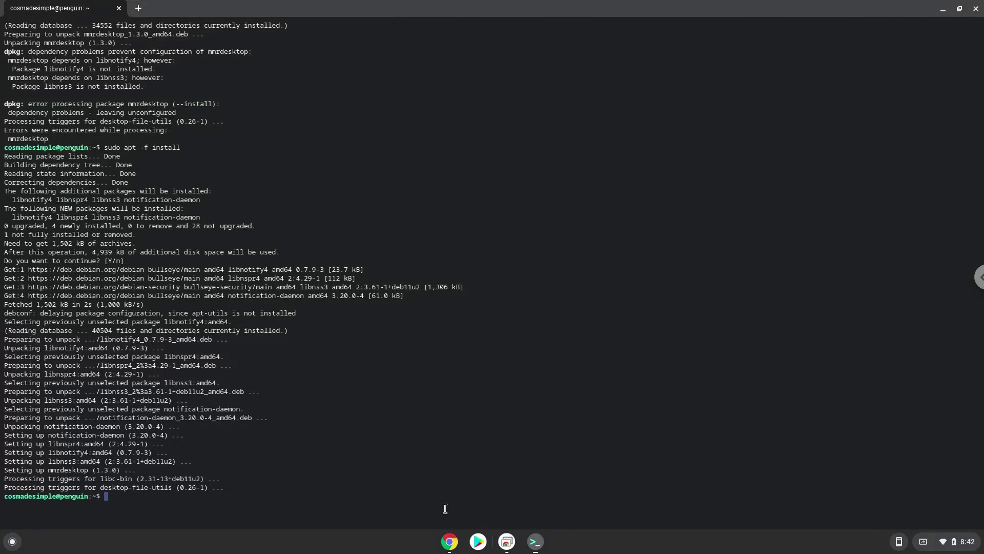
Step: Copy 'mmrdesktop --disable-framerate-limit' from the Doc and run it in the Terminal
click(449, 543)
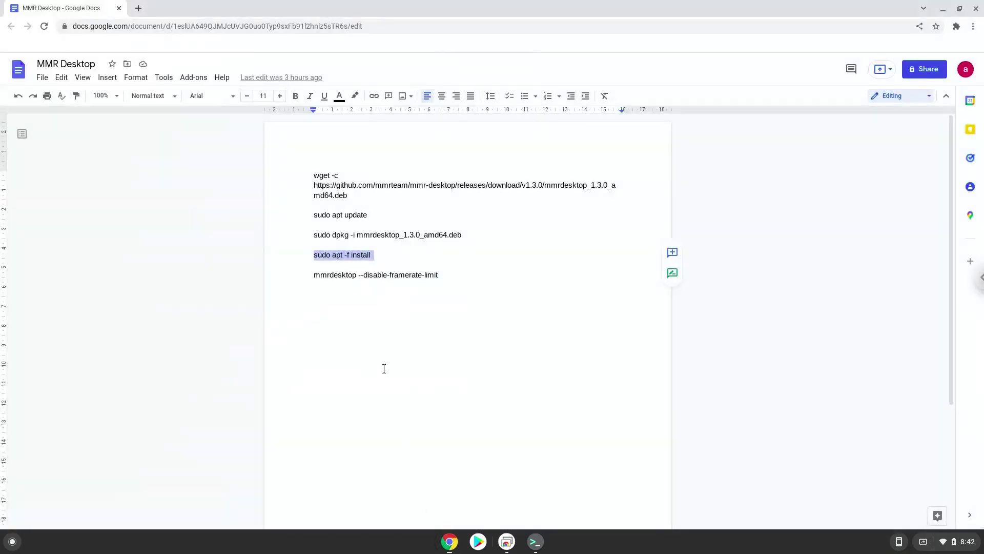
triple_click(346, 275)
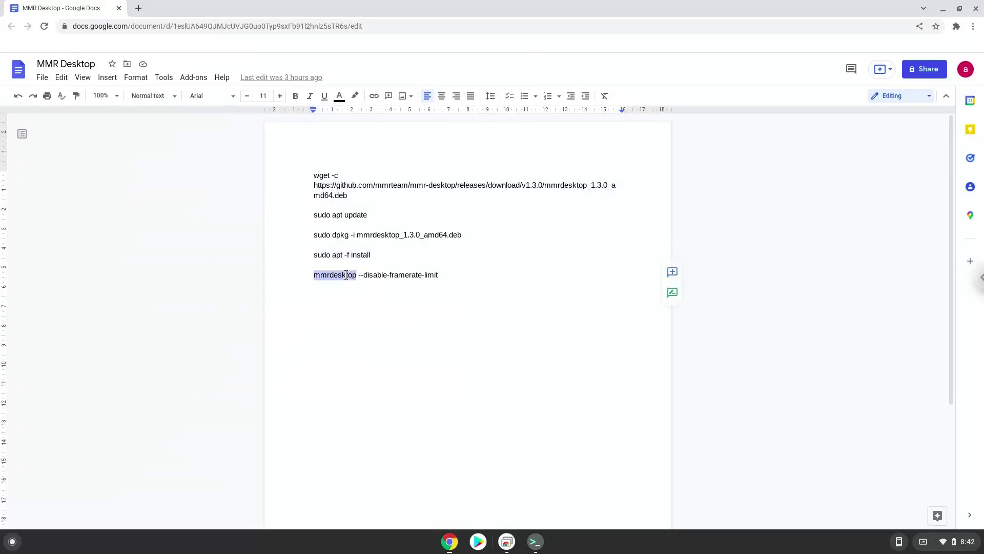
right_click(345, 275)
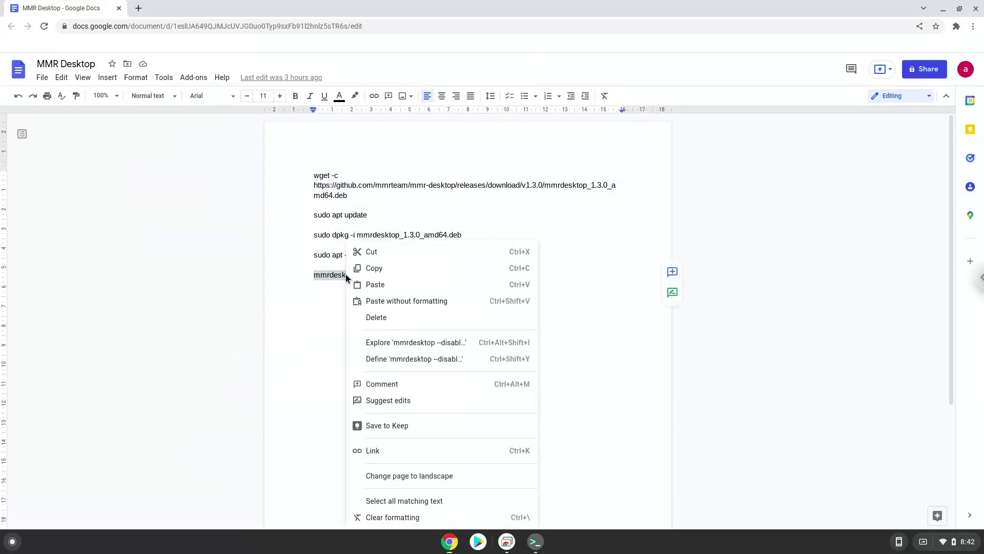
click(412, 274)
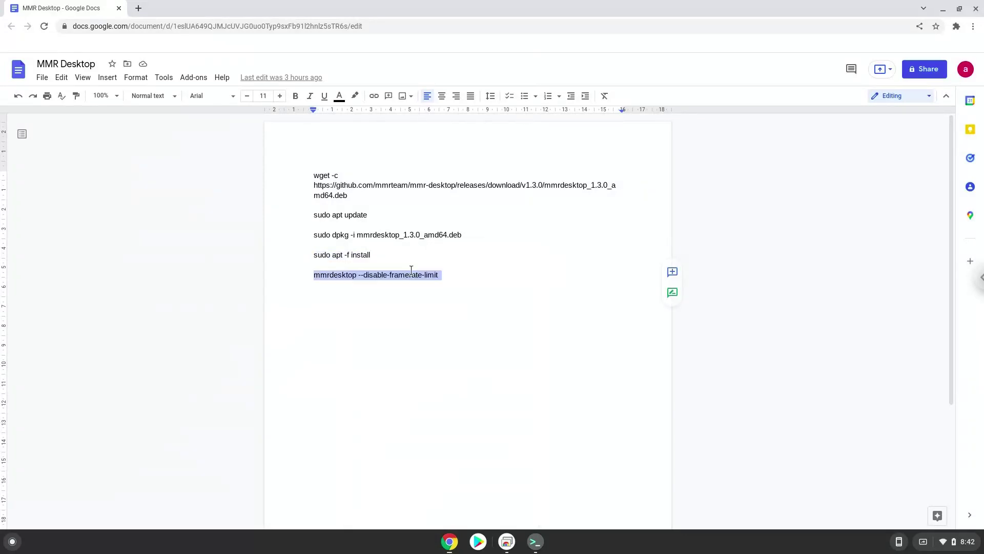
click(534, 544)
key(ctrl+shift+v)
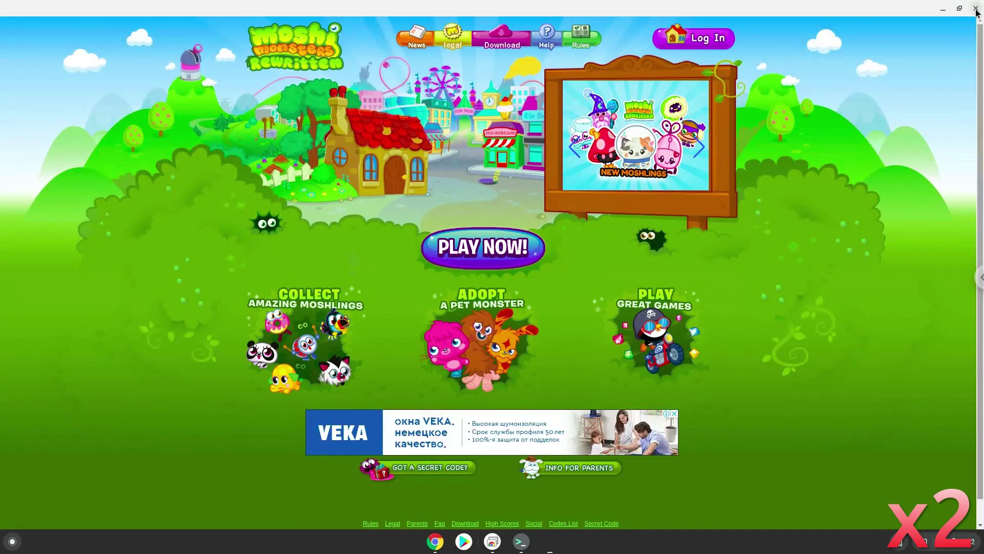
Step: Close the MMR Desktop window, then the Terminal, confirming Leave
click(976, 9)
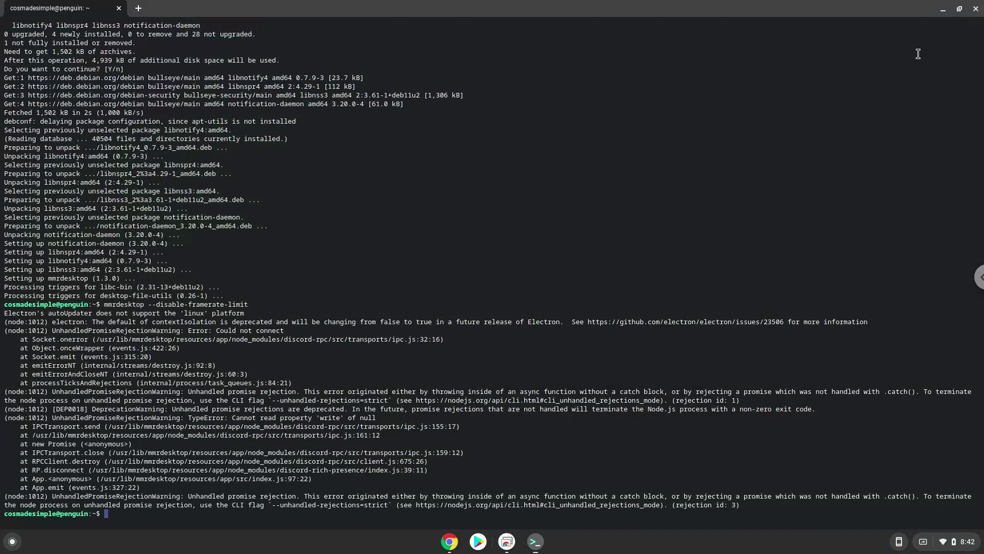
click(976, 11)
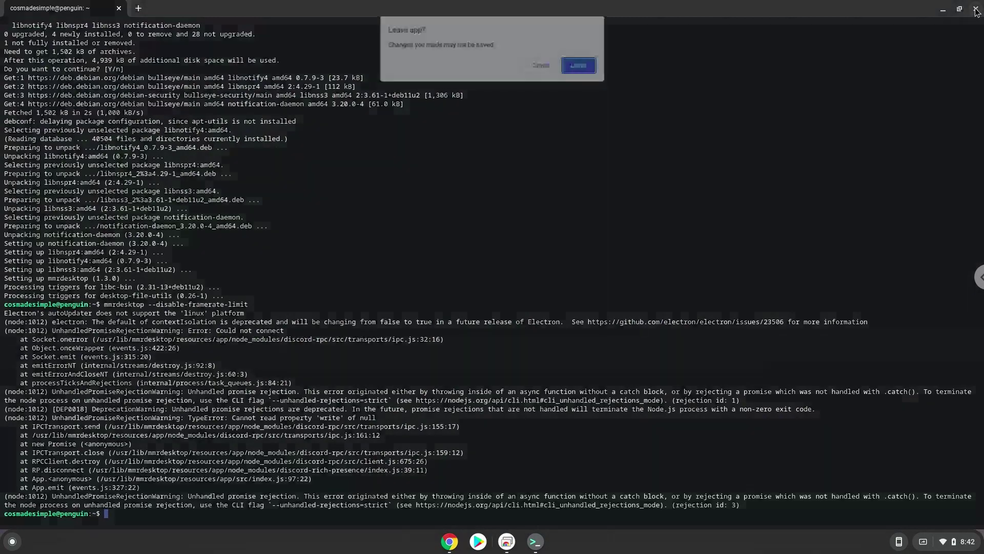
click(581, 66)
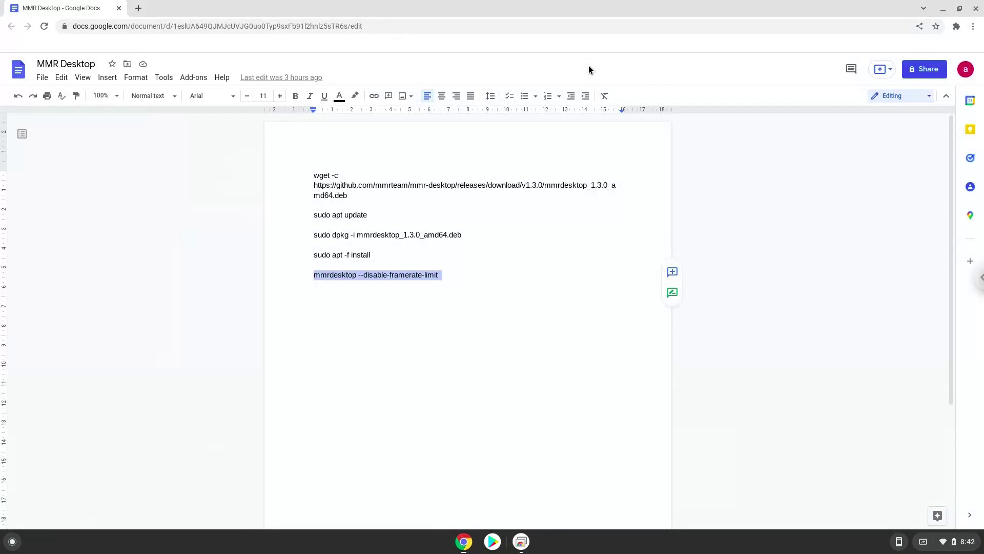
Step: Close the browser and start MMRDesktop from the launcher's Linux apps folder
click(975, 8)
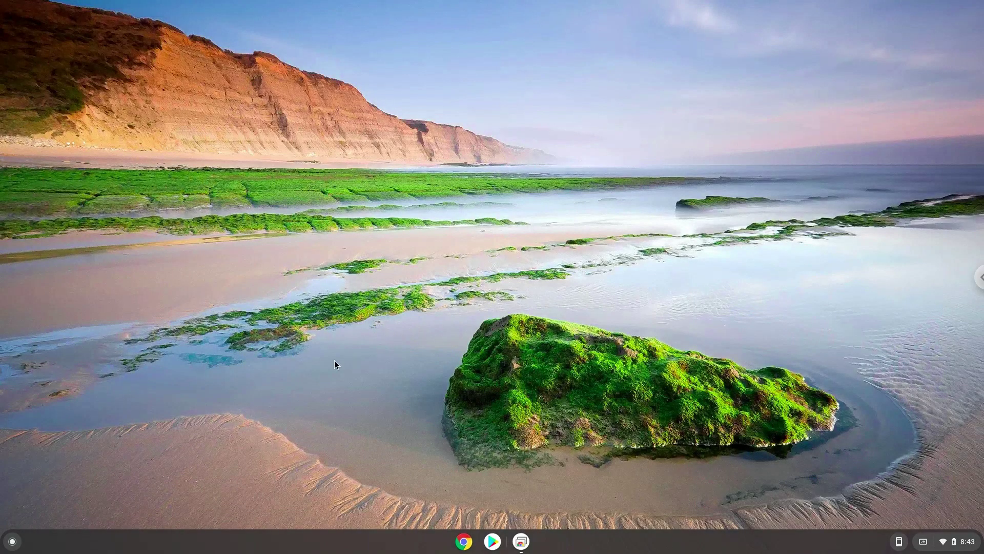
click(12, 541)
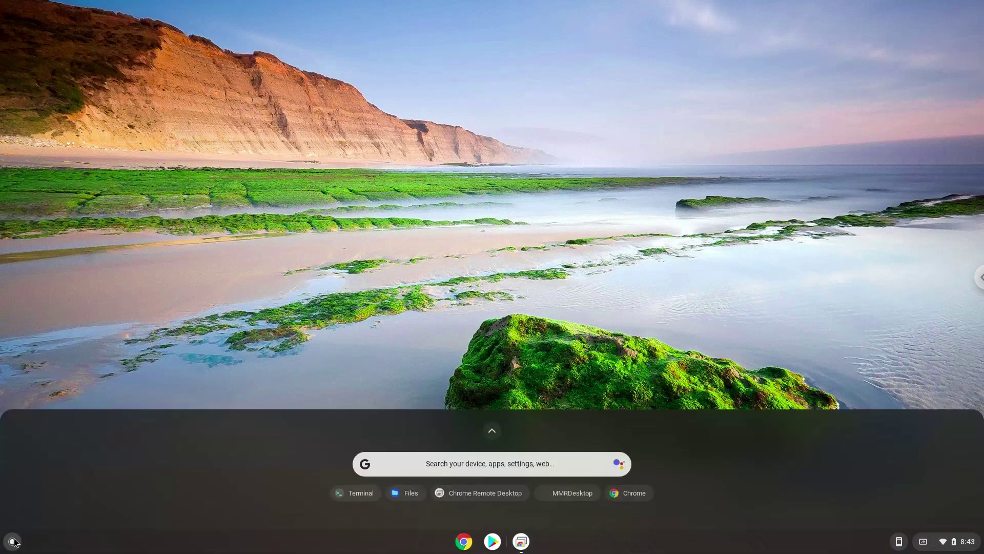
click(492, 431)
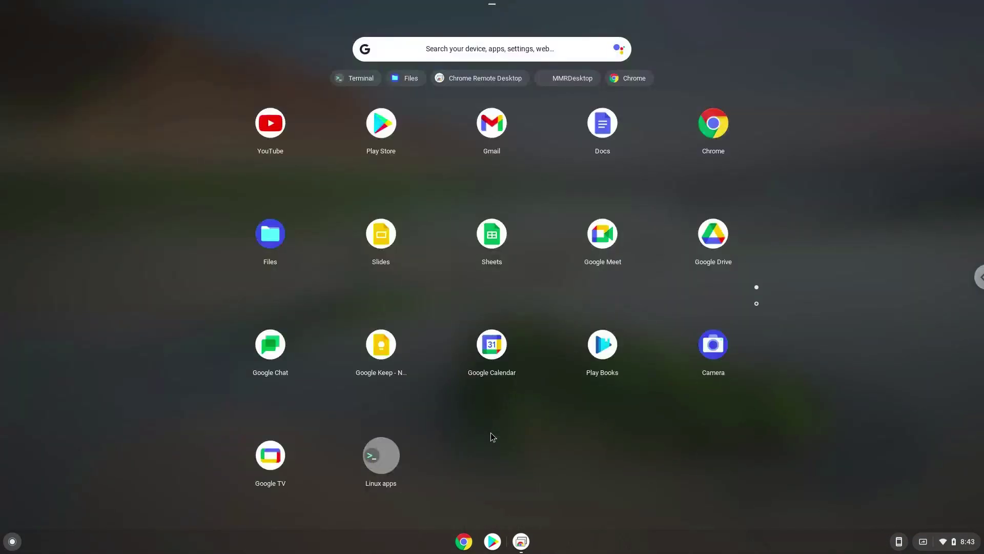
click(386, 461)
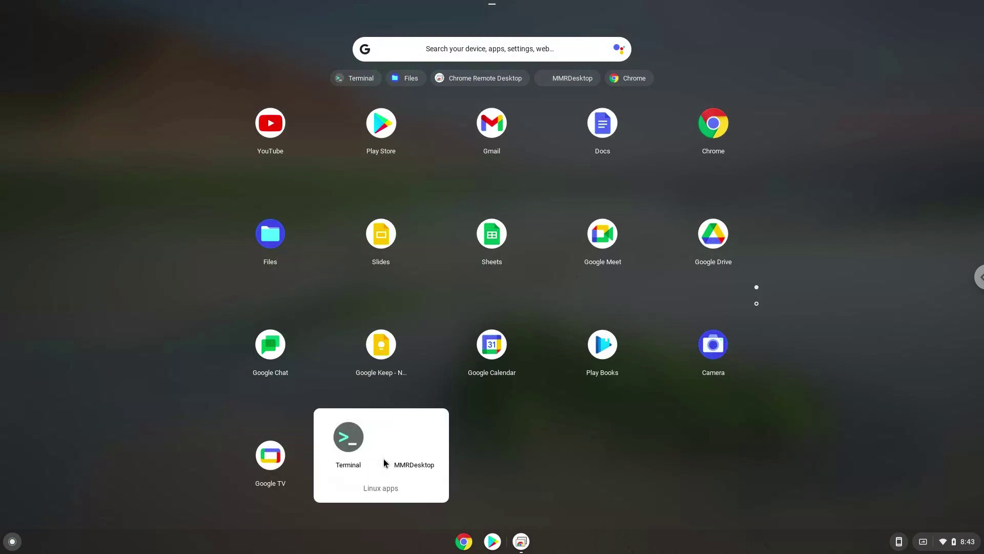
click(414, 449)
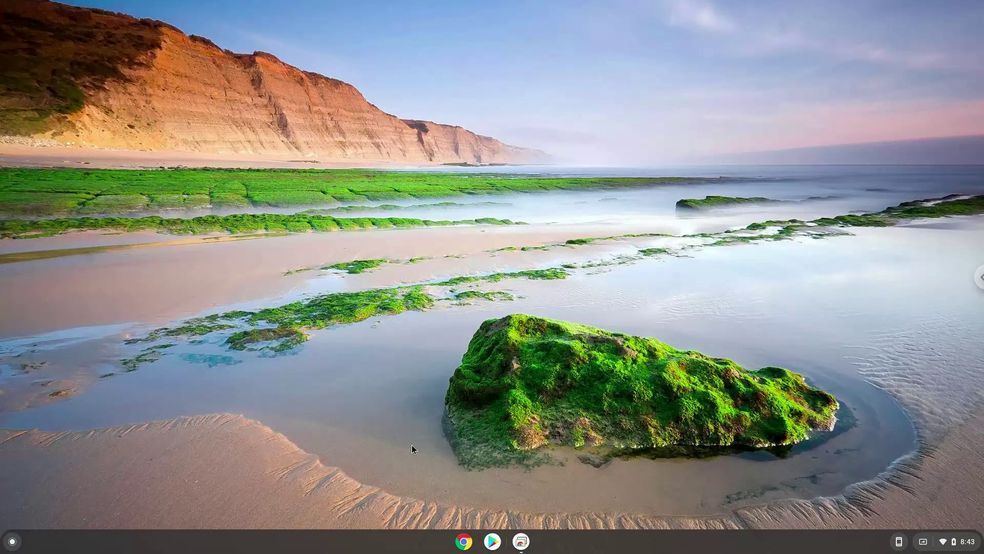